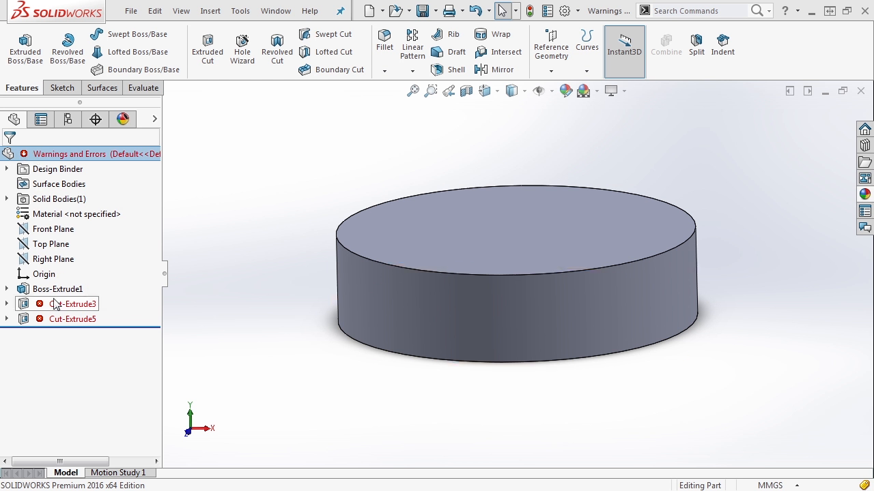
# - Review the part's What's Wrong list of errors and warnings for the failed cuts and sketch, and close it
pyautogui.moveTo(42, 311)
pyautogui.moveTo(284, 211); pyautogui.dragTo(298, 224, button='middle')
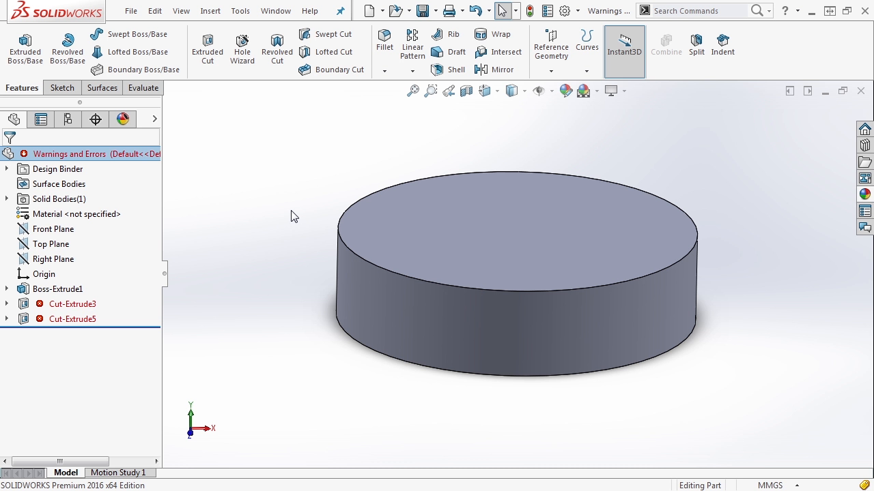
pyautogui.rightClick(34, 155)
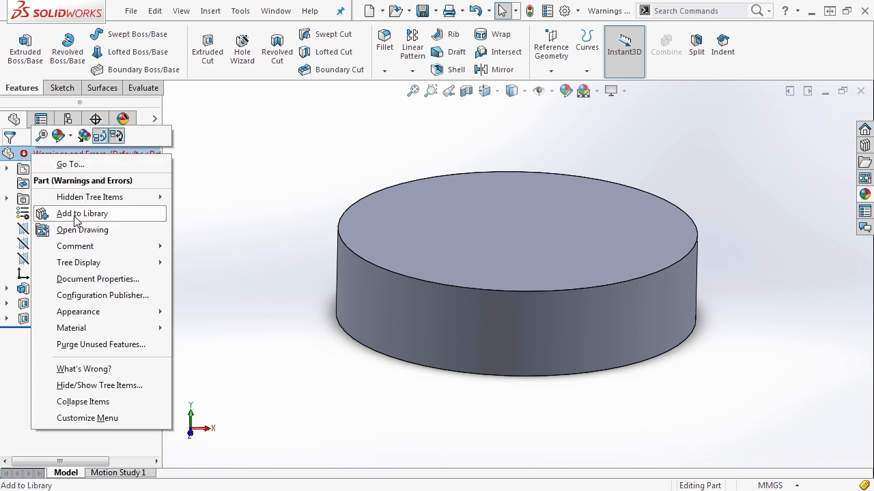
pyautogui.click(99, 371)
pyautogui.moveTo(271, 147); pyautogui.dragTo(269, 180)
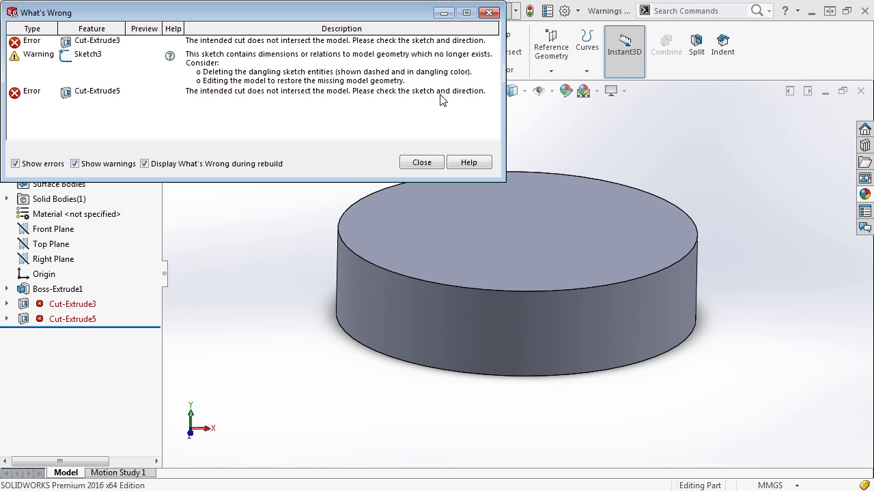
pyautogui.click(422, 162)
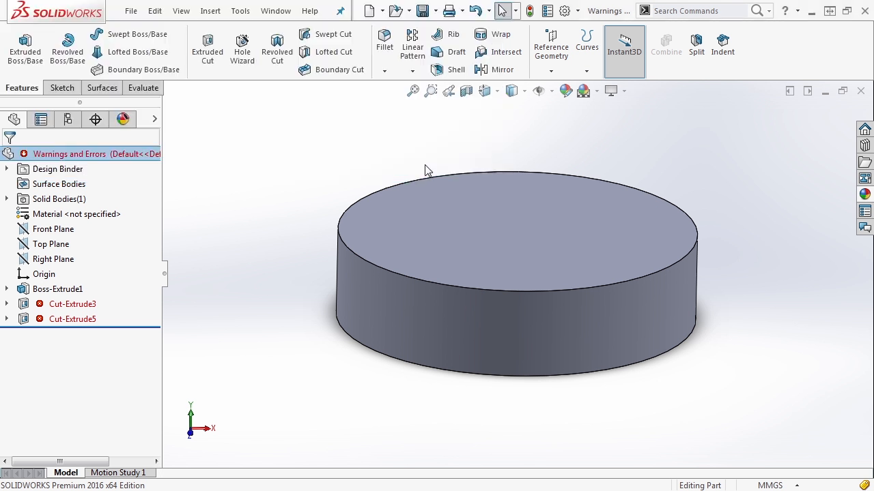
# - Roll the part back to just before Cut-Extrude5 and examine Cut-Extrude3's sketch dimensions and position relative to the disc
pyautogui.moveTo(29, 306)
pyautogui.moveTo(114, 320); pyautogui.dragTo(111, 314)
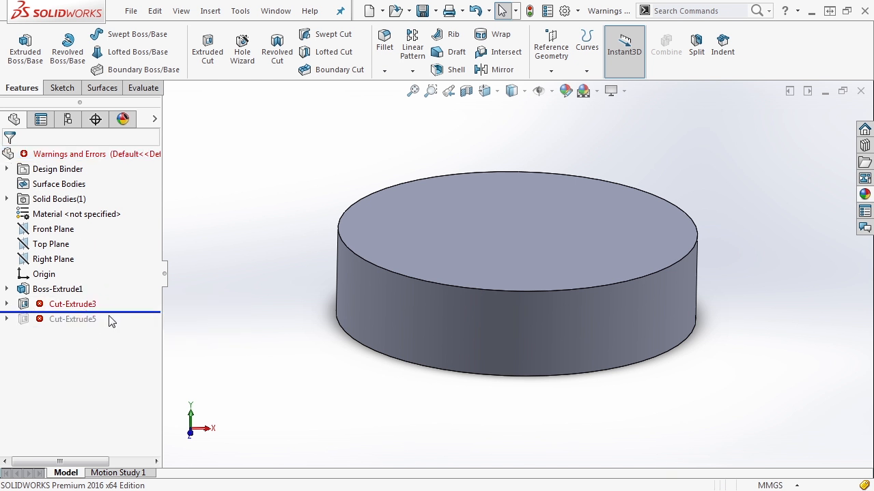
pyautogui.click(7, 306)
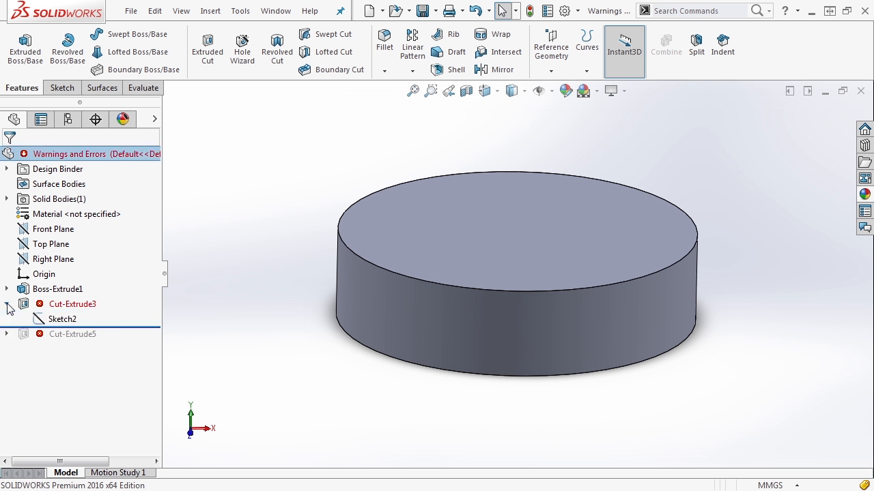
pyautogui.click(30, 309)
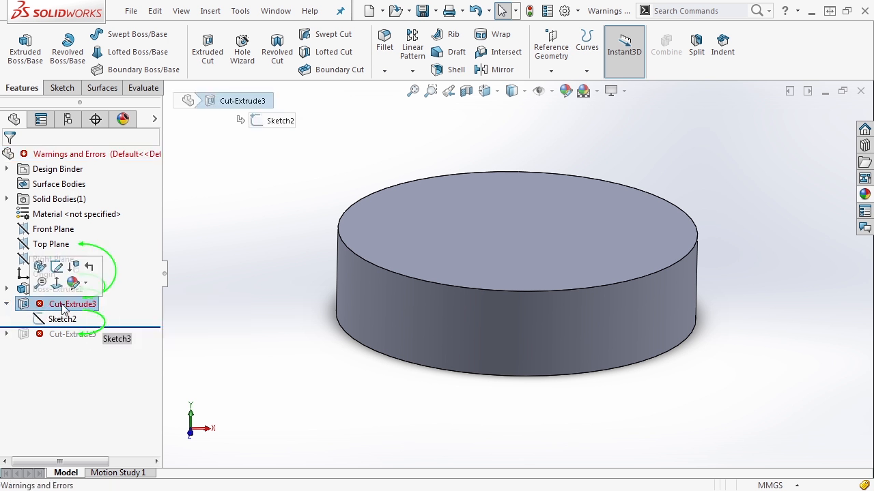
pyautogui.scroll(8, 605, 362)
pyautogui.moveTo(526, 294); pyautogui.dragTo(527, 365, button='middle')
pyautogui.scroll(-3, 440, 273)
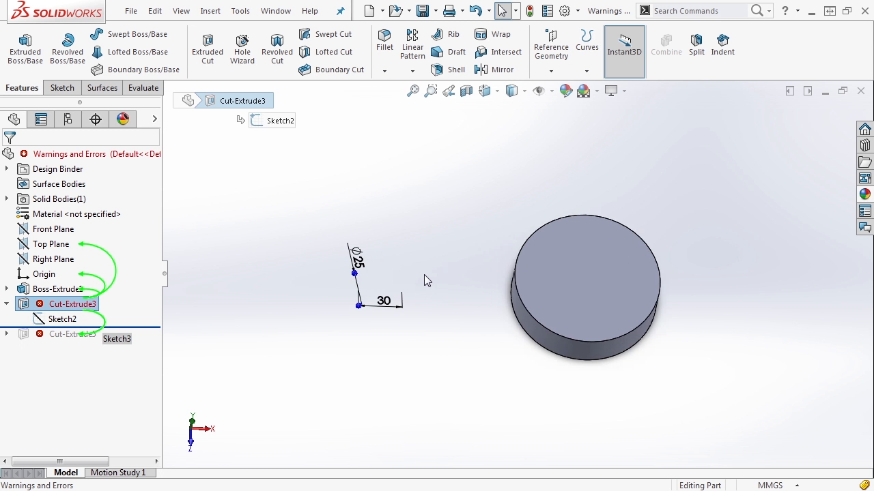
# - Make Cut-Extrude3's Sketch2 visible and view it from the top
pyautogui.click(154, 119)
pyautogui.click(155, 119)
pyautogui.click(154, 119)
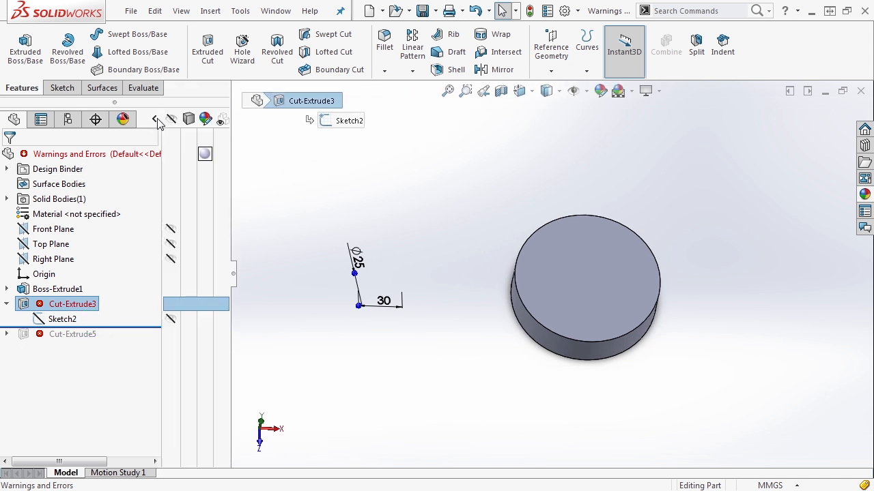
pyautogui.click(170, 318)
pyautogui.click(57, 321)
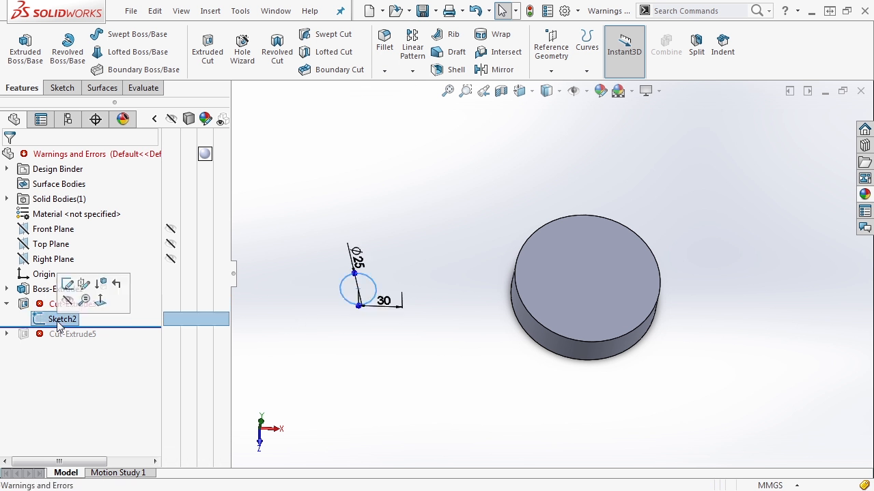
pyautogui.hotkey('ctrl', '8')
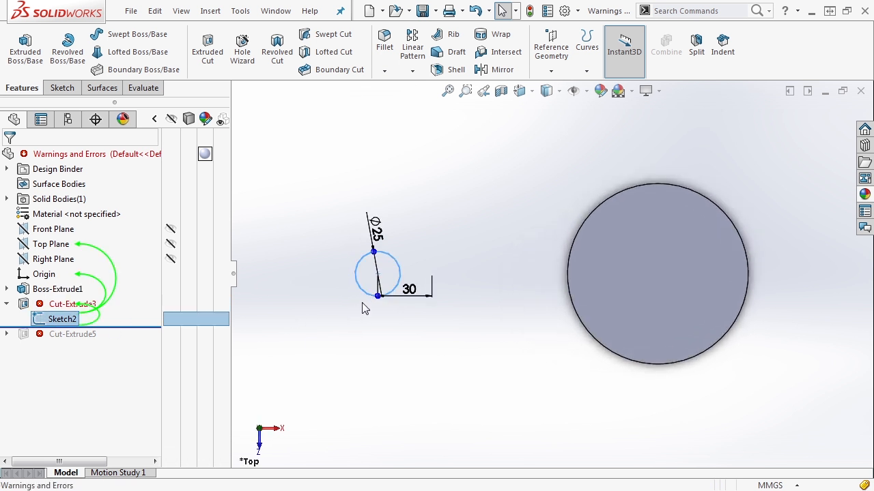
# - Open Sketch2 to examine how its circle is dimensioned, exit the sketch and dismiss the error list
pyautogui.moveTo(37, 306)
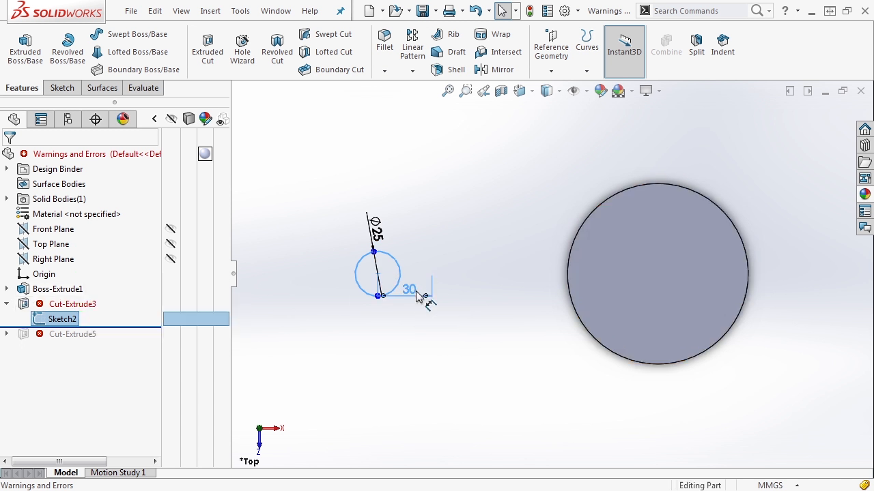
pyautogui.click(41, 322)
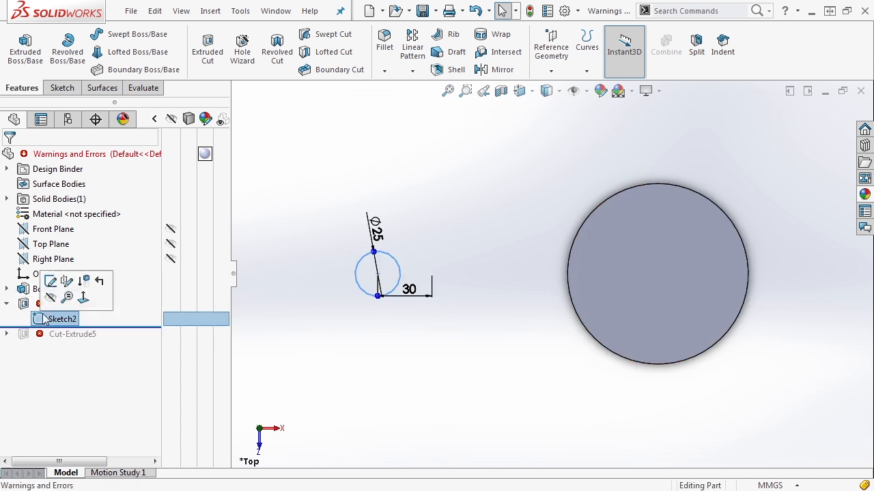
pyautogui.click(51, 280)
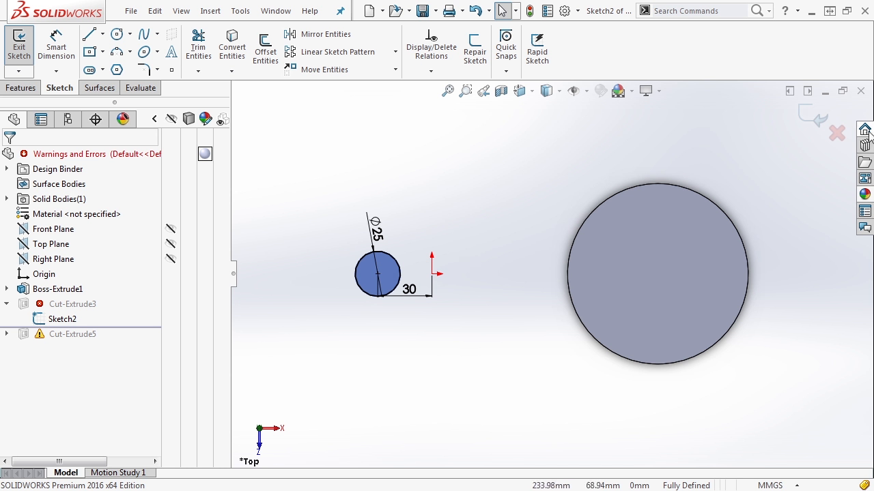
pyautogui.click(812, 116)
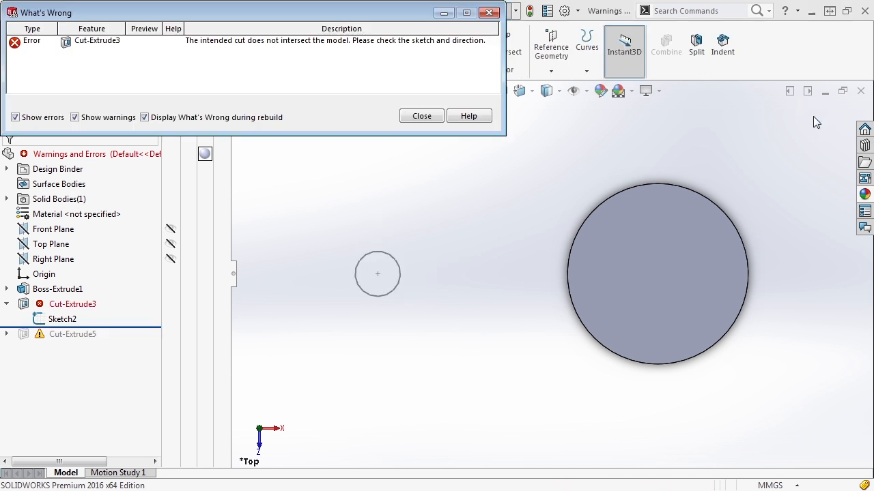
pyautogui.click(430, 116)
# - Set the distance from the origin to the disc's centre in Boss-Extrude1's Sketch1 to 25 mm
pyautogui.click(27, 289)
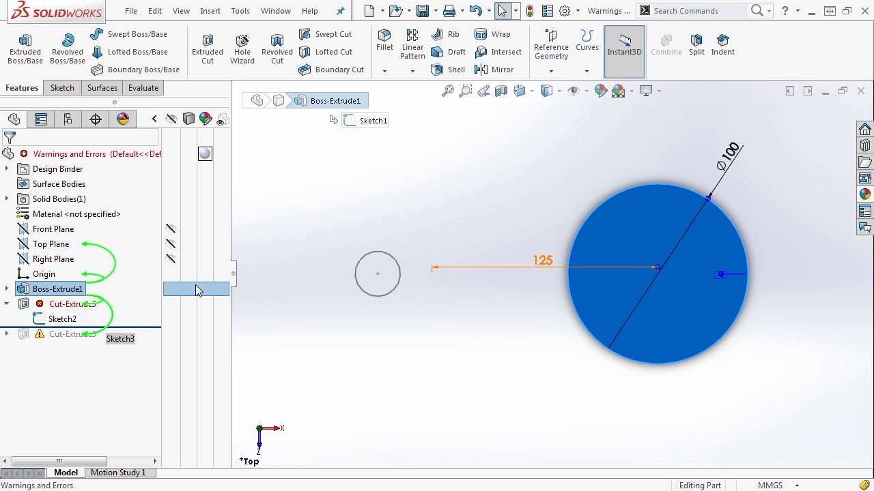
pyautogui.click(7, 289)
pyautogui.click(46, 307)
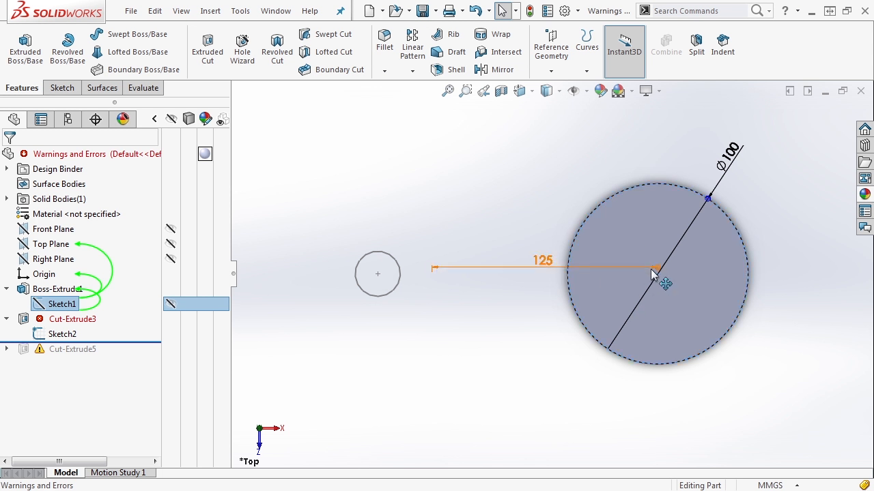
pyautogui.doubleClick(545, 262)
pyautogui.write('25')
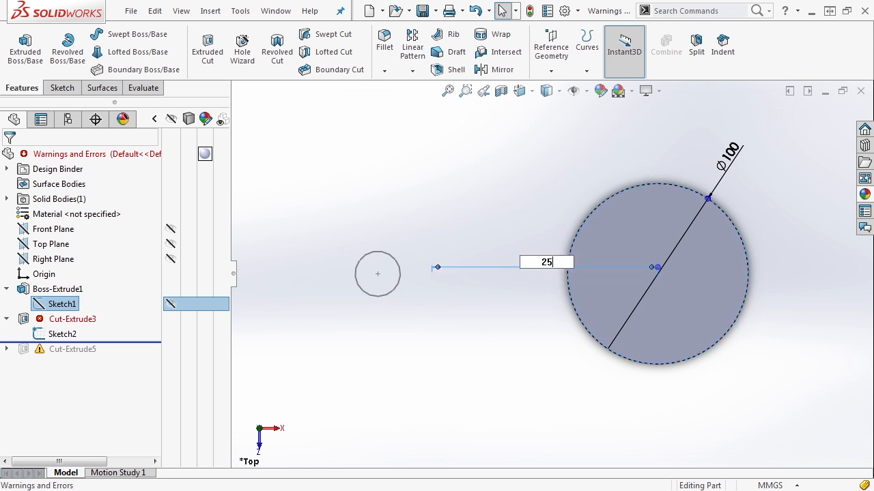
pyautogui.press('Return')
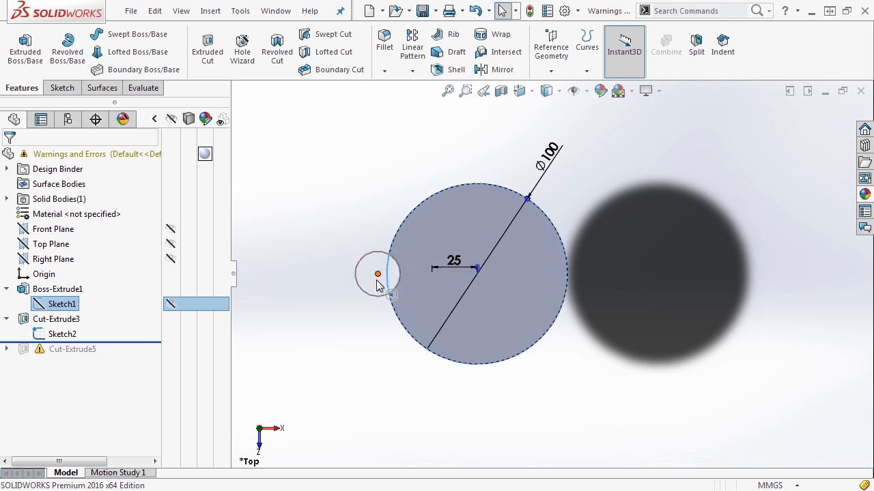
pyautogui.click(353, 241)
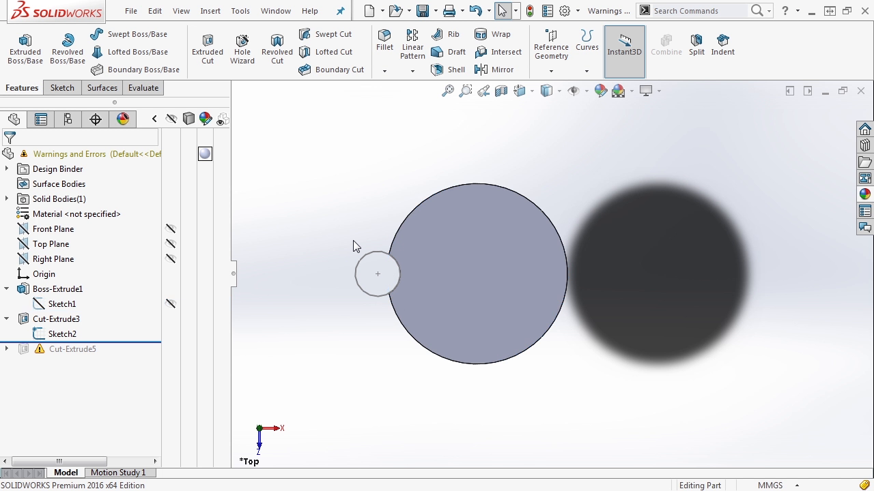
# - Edit Sketch2, convert the disc's circular edge into the sketch and make the converted circle construction geometry
pyautogui.click(58, 305)
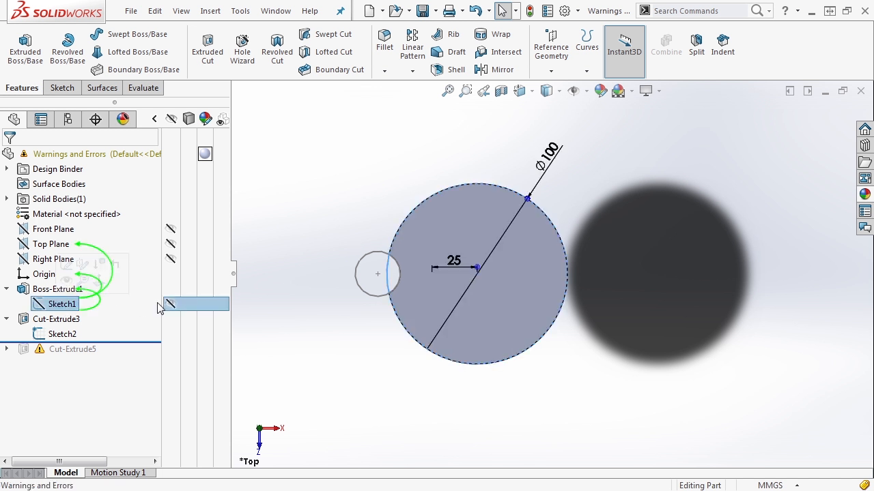
pyautogui.click(62, 333)
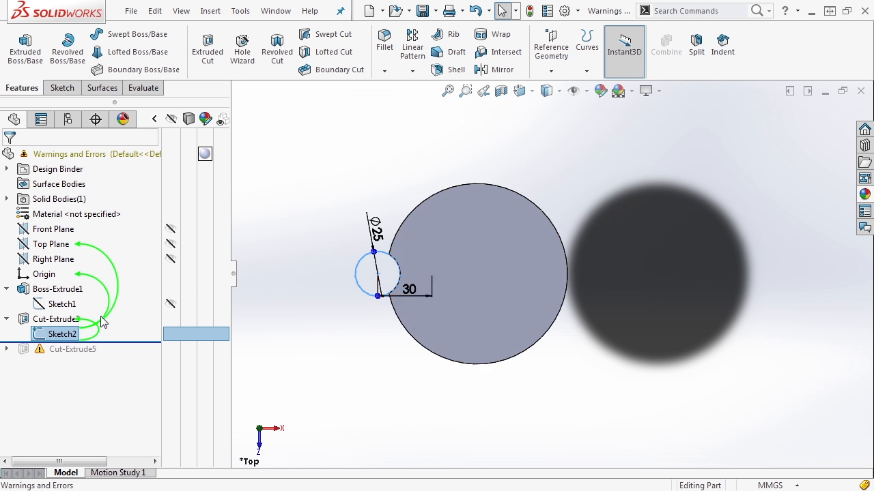
pyautogui.click(44, 334)
pyautogui.click(55, 303)
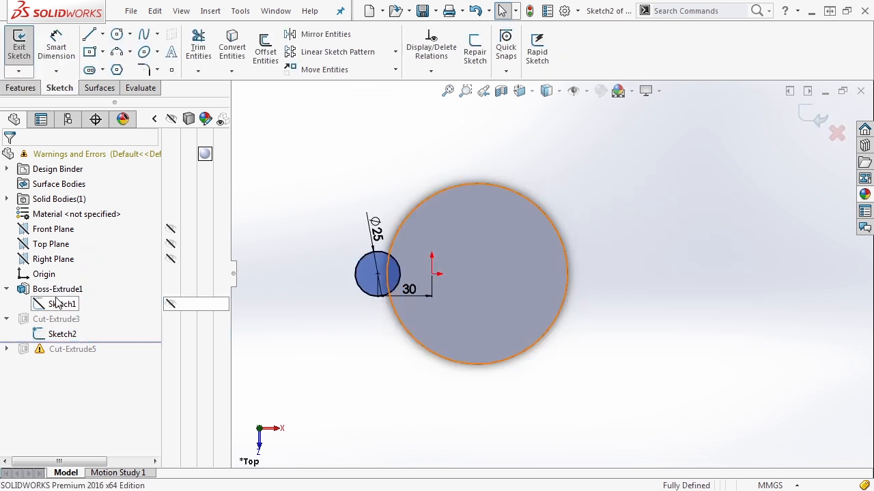
pyautogui.click(449, 366)
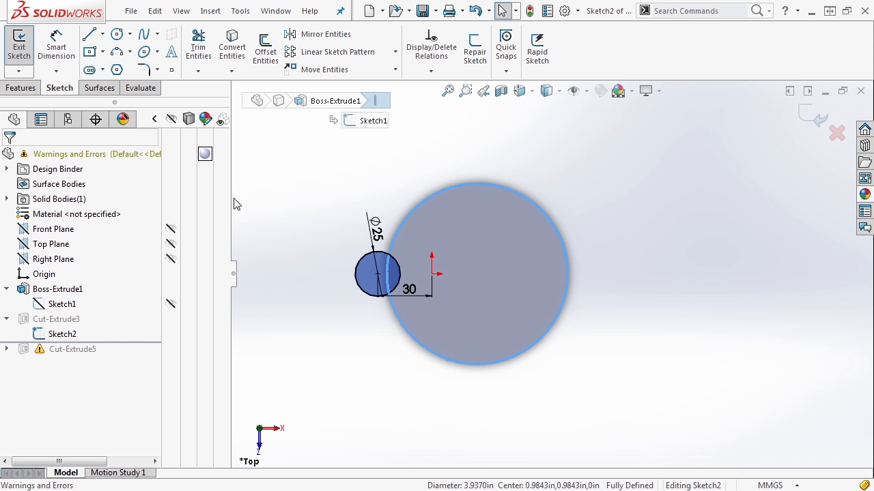
pyautogui.click(243, 56)
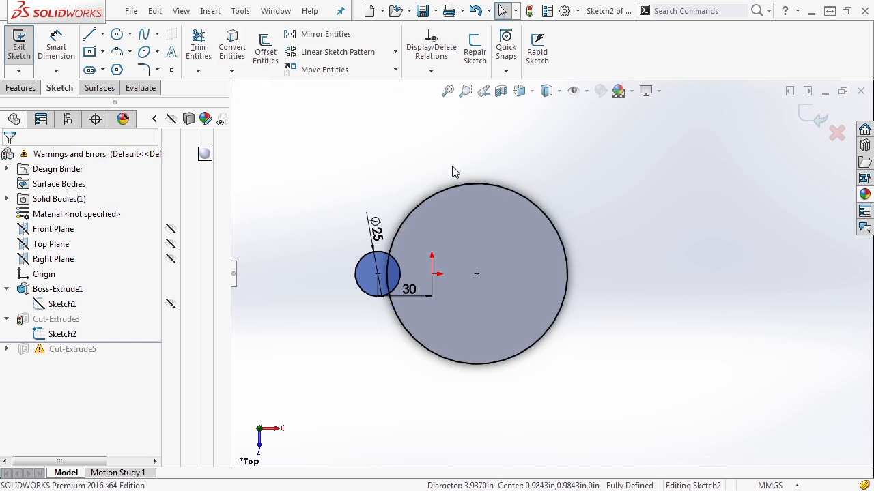
pyautogui.click(457, 186)
pyautogui.click(517, 150)
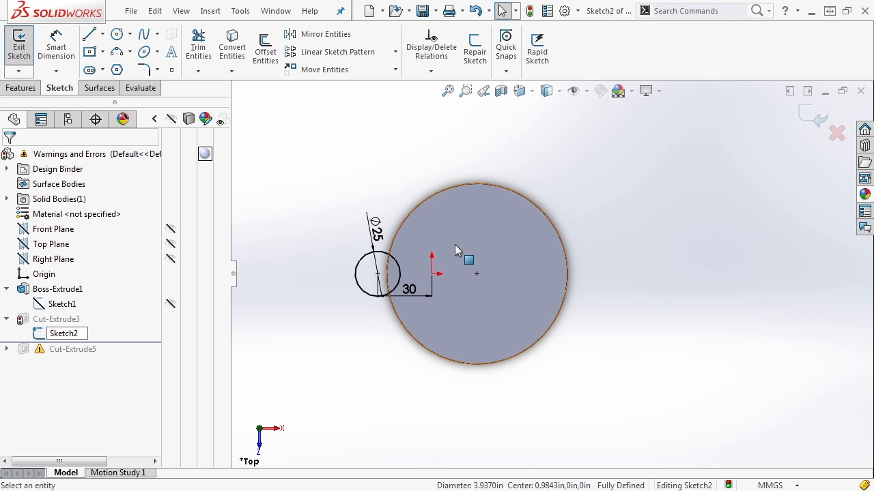
# - Reattach the small circle's horizontal dimension in Sketch2 from the origin to the construction circle's centre and exit the sketch
pyautogui.doubleClick(412, 291)
pyautogui.scroll(-2, 434, 293)
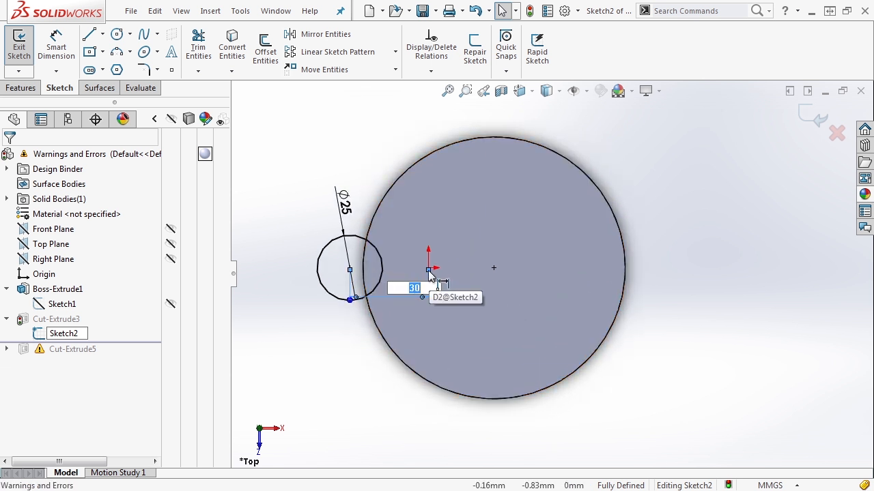
pyautogui.moveTo(429, 271); pyautogui.dragTo(494, 268)
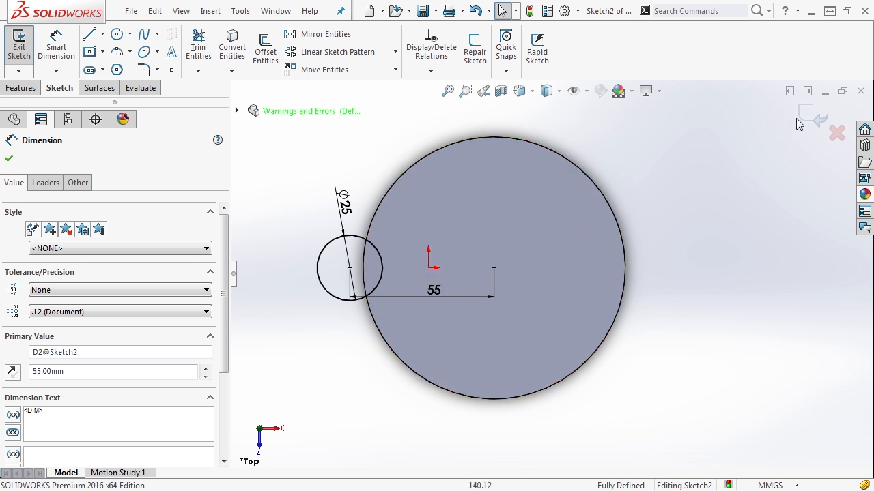
pyautogui.click(816, 119)
# - Set the disc's distance from the origin in Sketch1 to 125 mm and rebuild the part
pyautogui.click(170, 303)
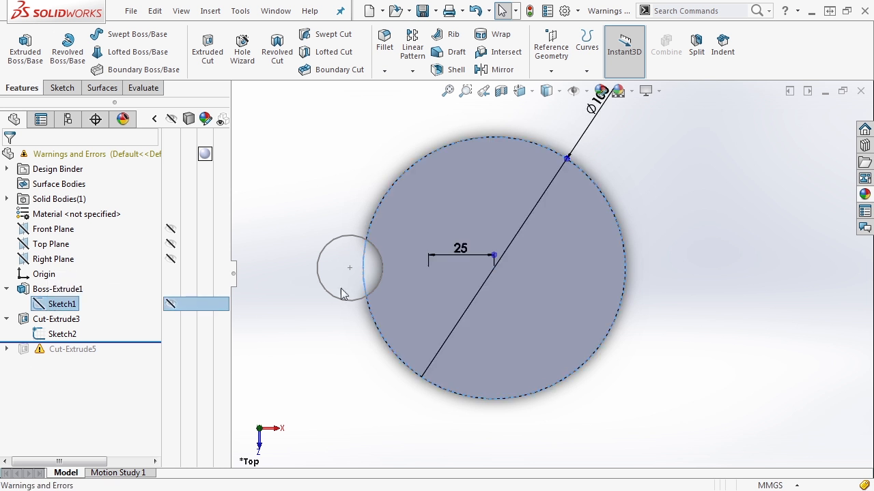
pyautogui.doubleClick(458, 252)
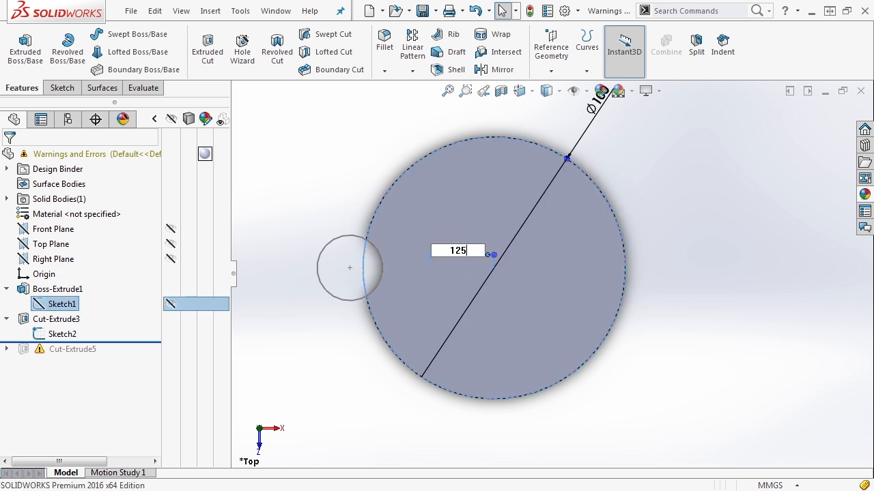
pyautogui.press('Return')
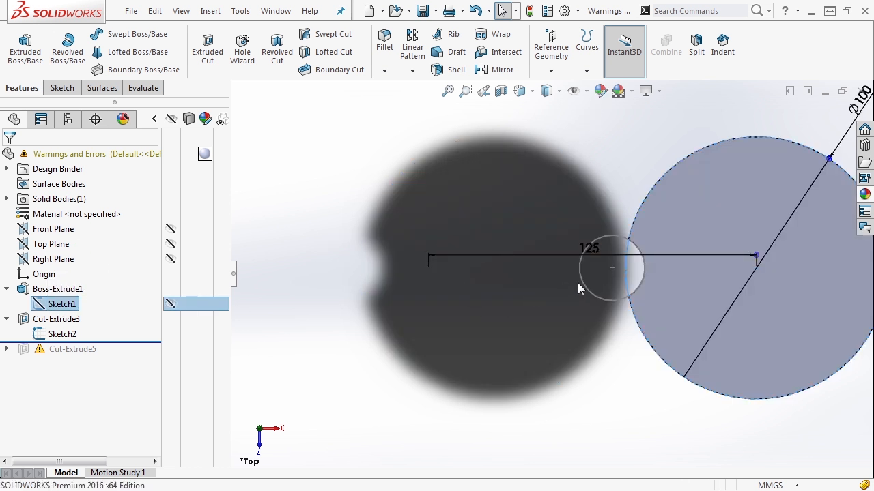
pyautogui.click(529, 10)
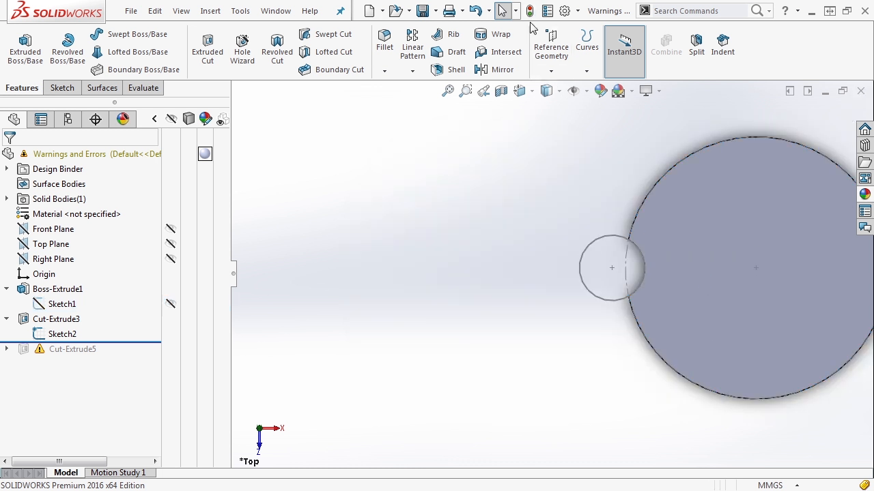
# - Check the notch on the disc's side and roll the part forward to include Cut-Extrude5
pyautogui.scroll(4, 461, 291)
pyautogui.moveTo(490, 319); pyautogui.dragTo(529, 244, button='middle')
pyautogui.scroll(1, 529, 244)
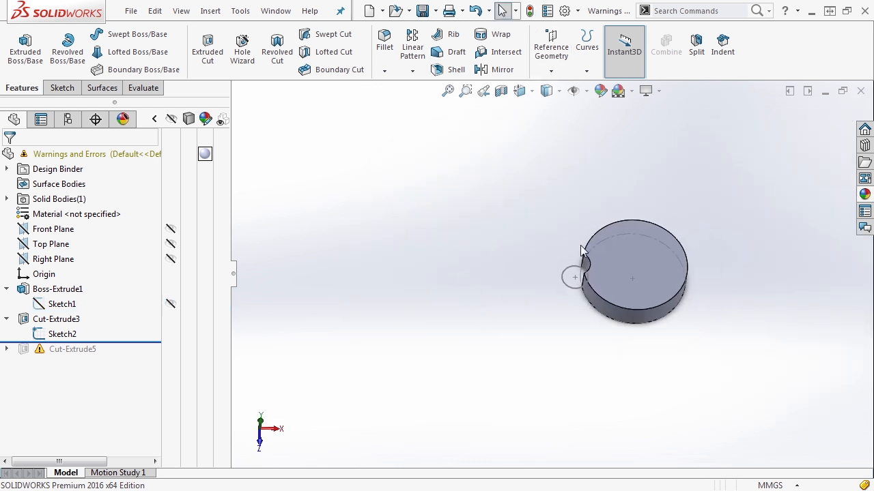
pyautogui.press('f')
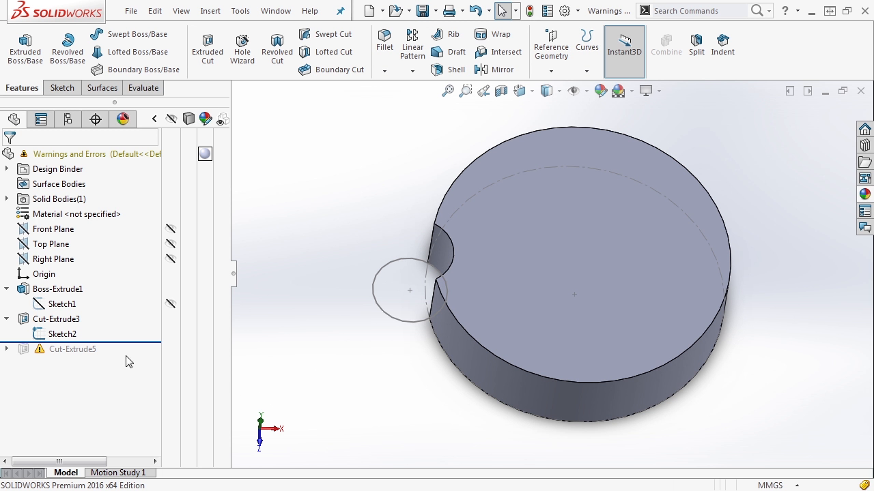
pyautogui.moveTo(40, 351)
pyautogui.moveTo(124, 343); pyautogui.dragTo(126, 355)
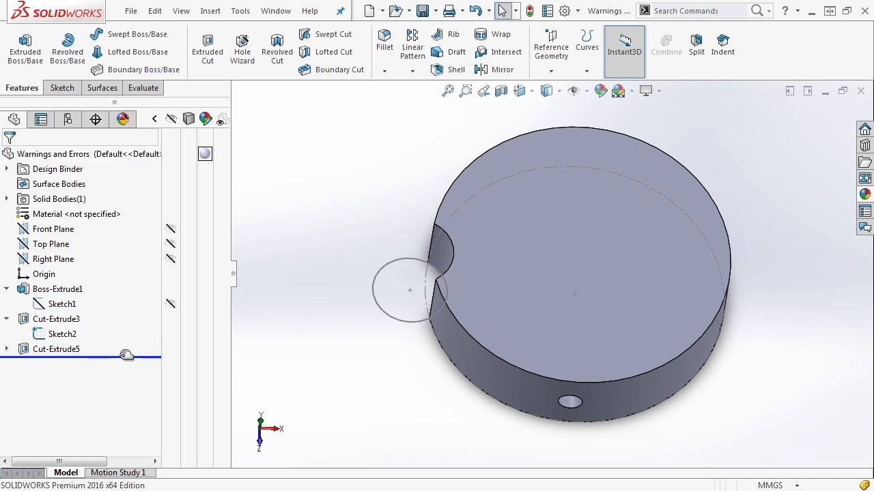
# - Examine the through hole cut by Cut-Extrude5 and the vertical edge of the disc's side notch
pyautogui.click(30, 349)
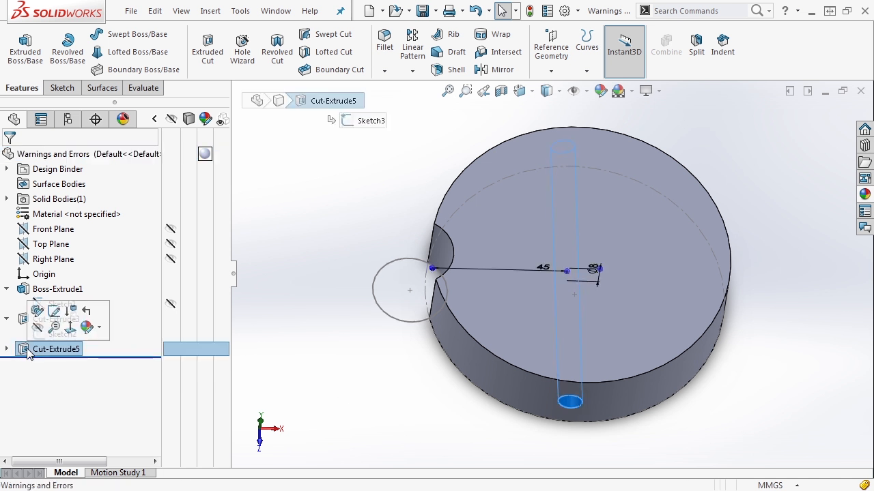
pyautogui.click(435, 300)
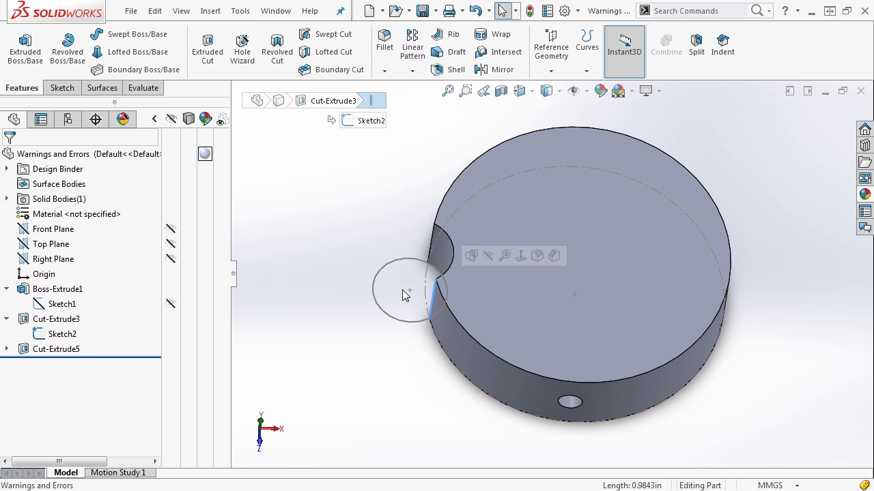
pyautogui.click(359, 234)
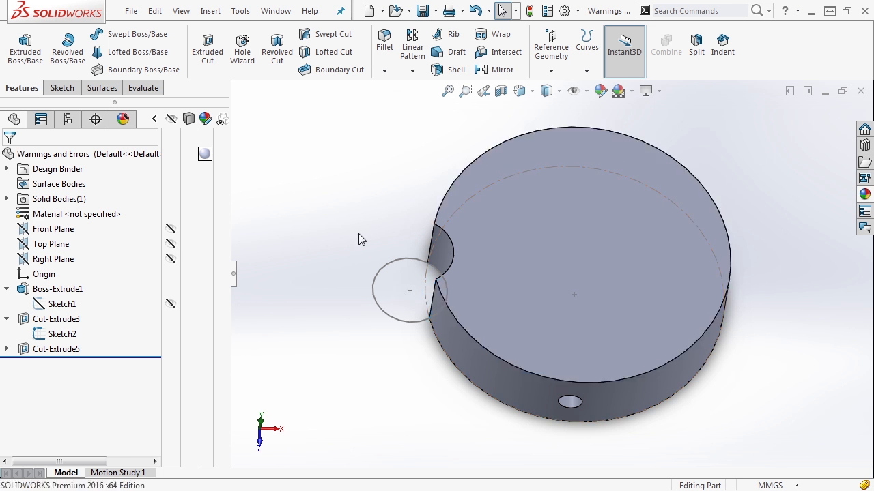
# - Hide Sketch2 of Cut-Extrude3 and collapse Boss-Extrude1 and Cut-Extrude3 in the feature tree
pyautogui.click(38, 335)
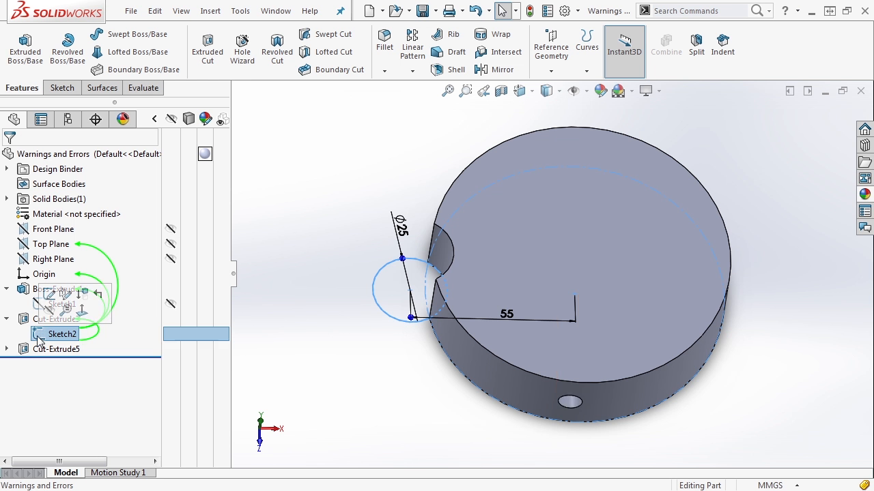
pyautogui.click(280, 340)
pyautogui.click(61, 335)
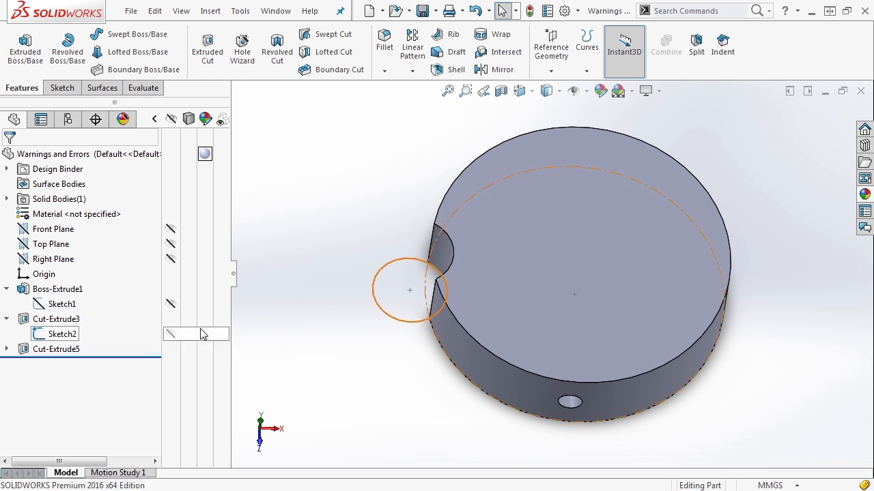
pyautogui.click(176, 335)
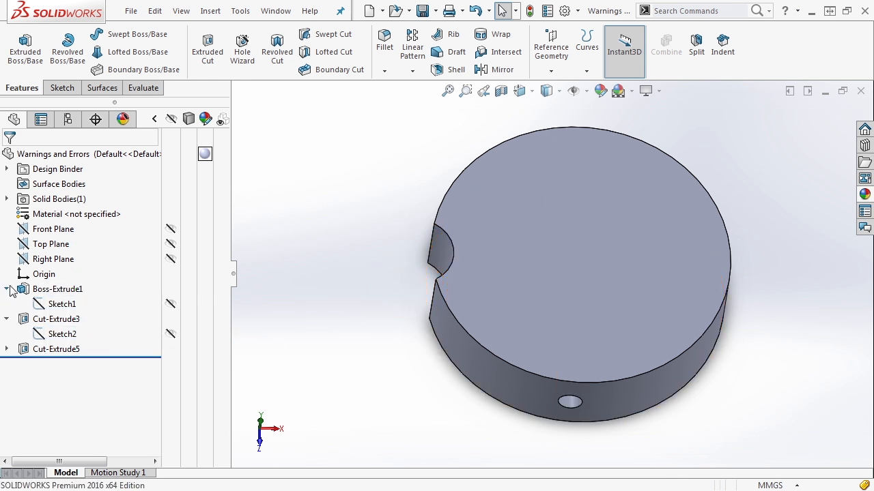
pyautogui.click(8, 289)
pyautogui.click(8, 305)
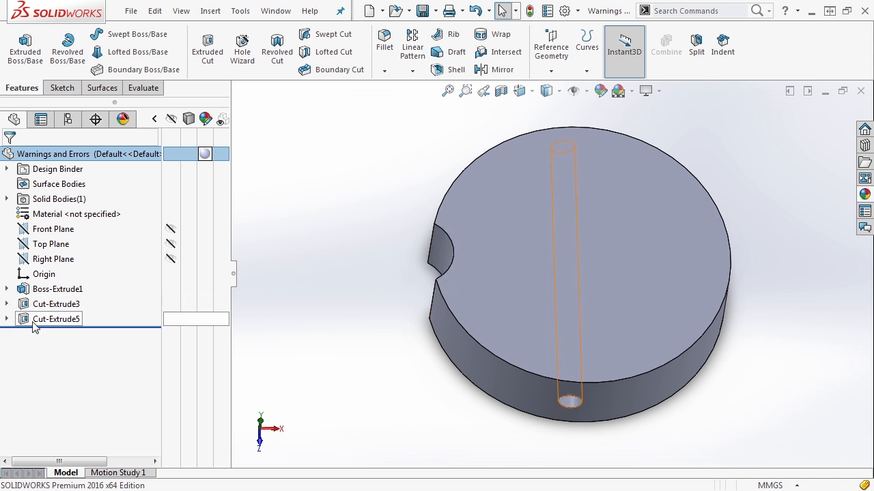
# - Roll the part back to just after Cut-Extrude3 to examine its notch, and roll forward to include Cut-Extrude5 again
pyautogui.moveTo(107, 327)
pyautogui.mouseDown()
pyautogui.moveTo(107, 305)
pyautogui.moveTo(103, 312)
pyautogui.mouseUp()
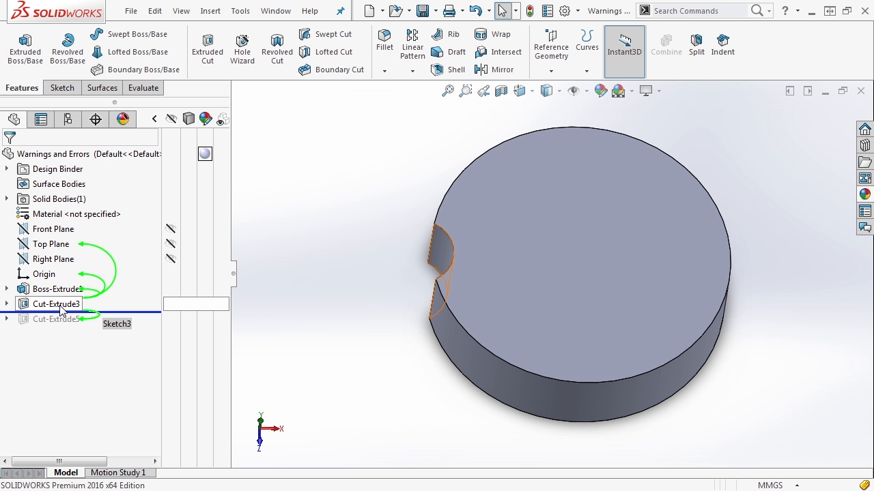
pyautogui.moveTo(143, 312); pyautogui.dragTo(140, 328)
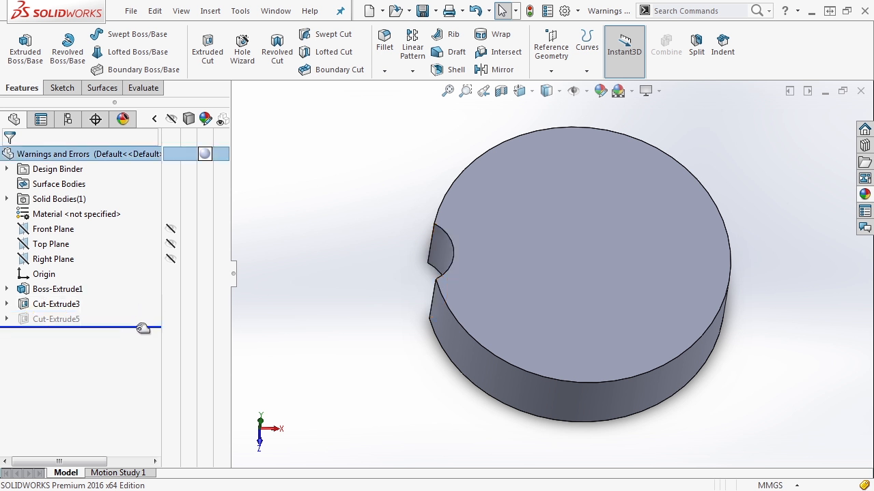